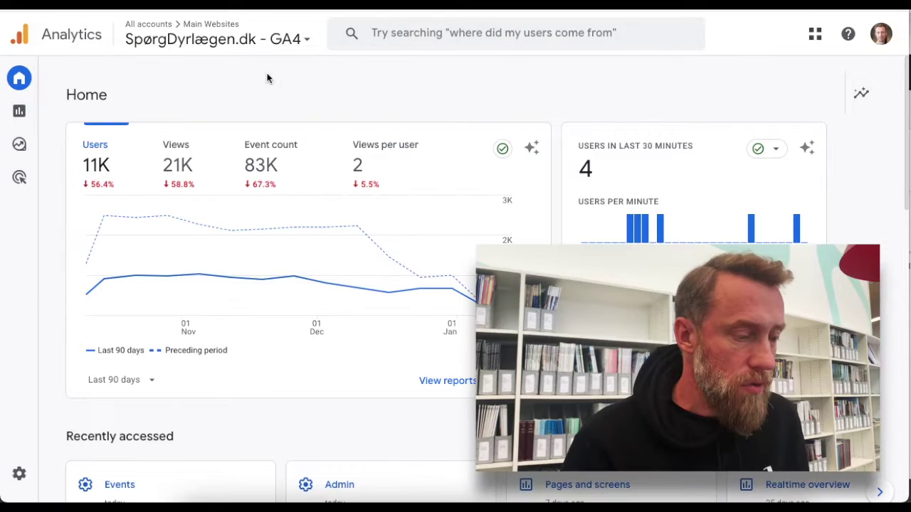
Open the property's Admin settings and scroll down to the Data display section
mouse_move(20, 116)
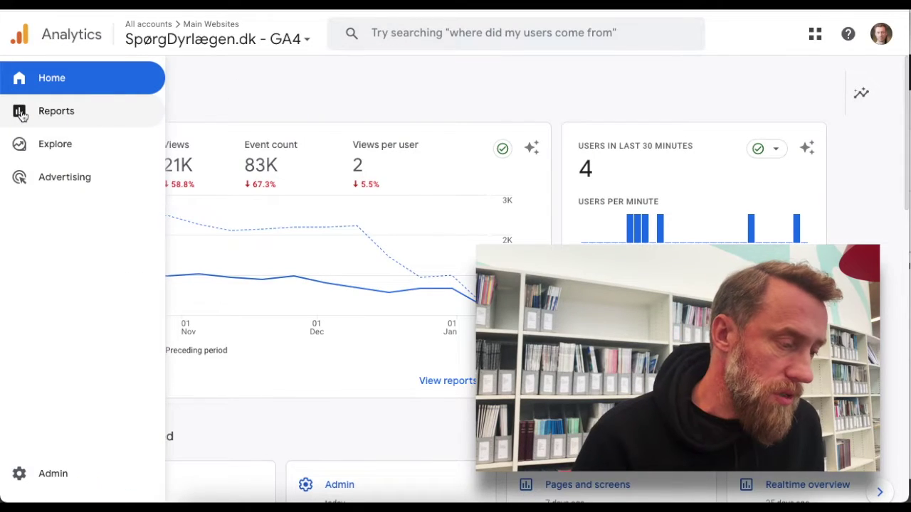
left_click(61, 481)
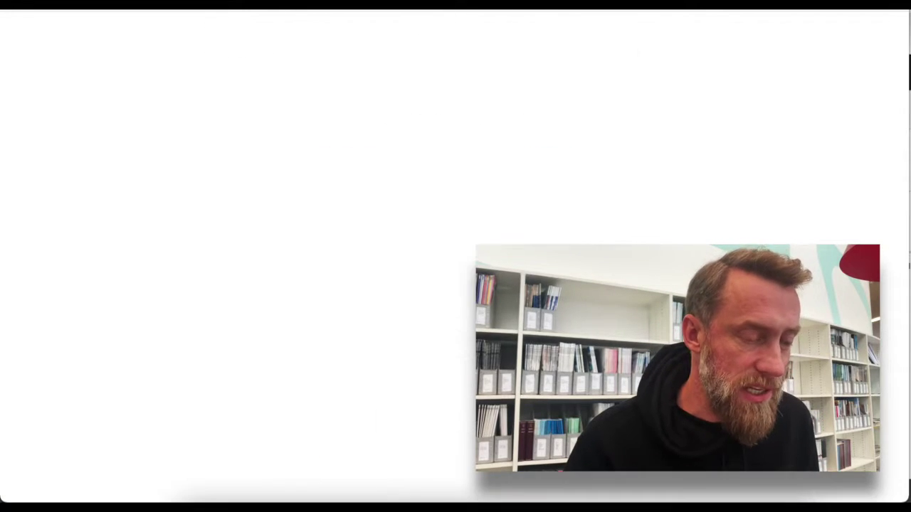
scroll(408, 360, "down", 3)
scroll(409, 362, "down", 3)
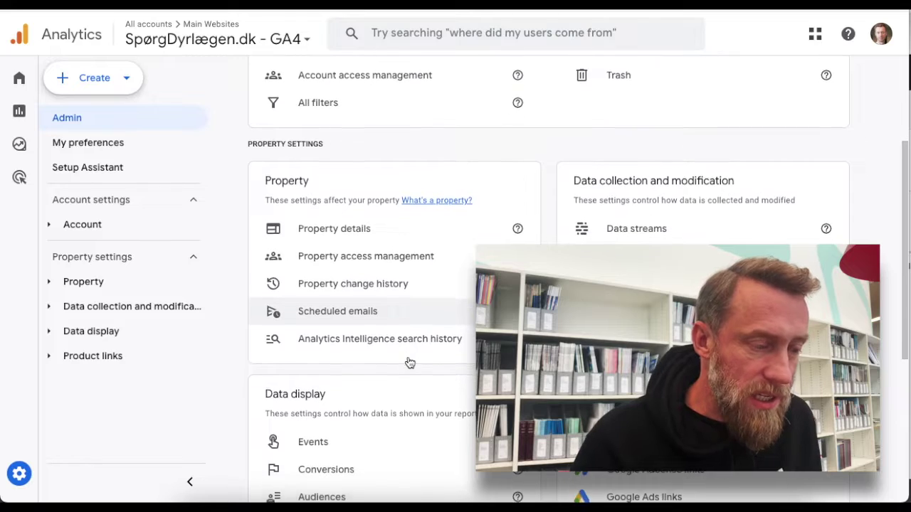
scroll(407, 360, "down", 3)
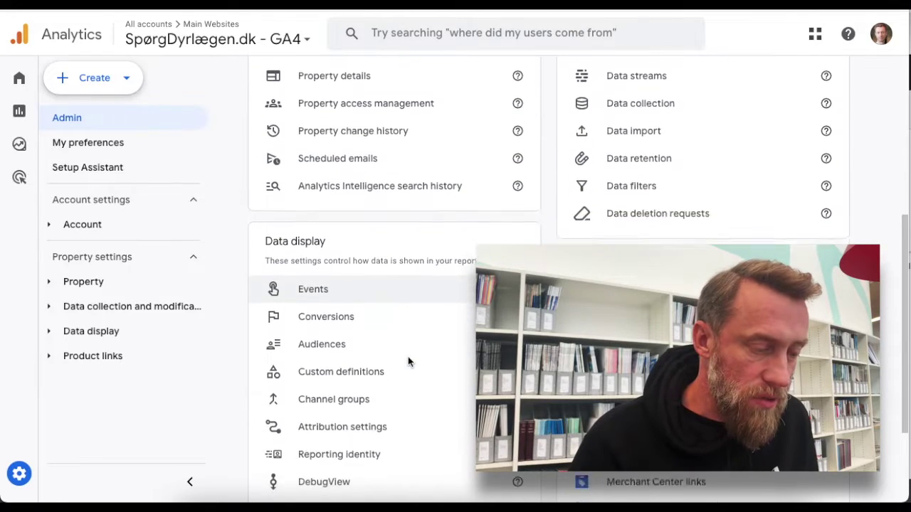
From Data display > Events, start a new custom event via Create event
left_click(326, 279)
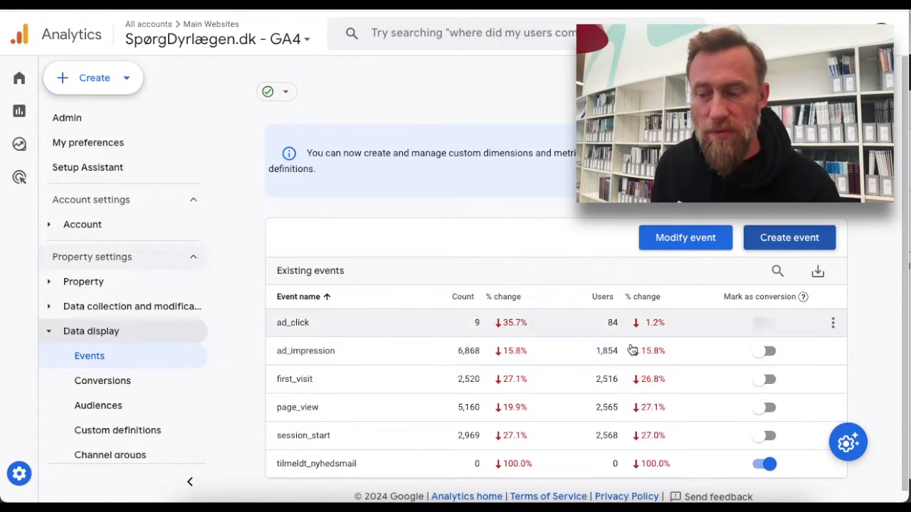
left_click(789, 238)
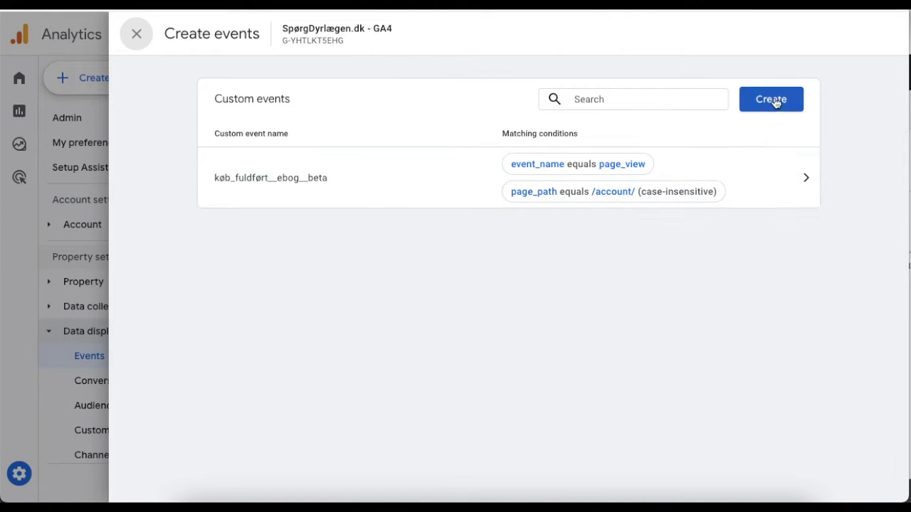
left_click(776, 103)
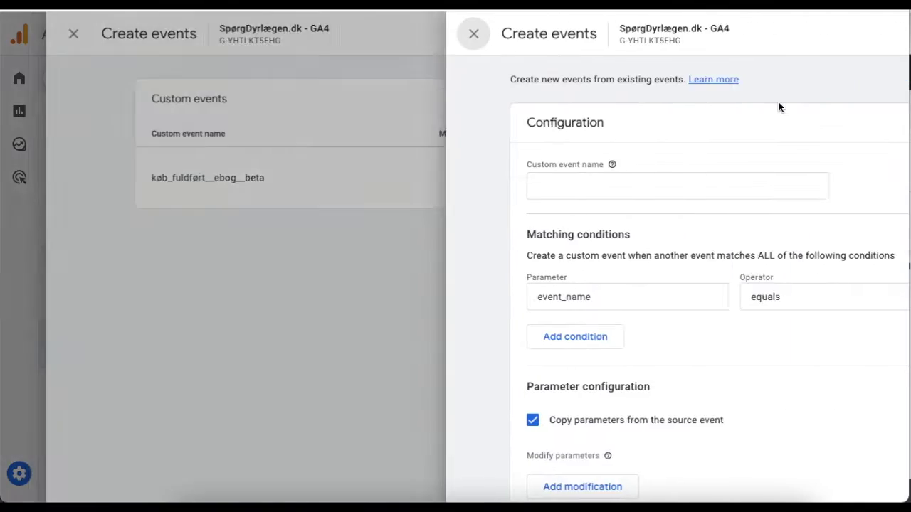
Name the custom event sign_up_email_newsletter, building on the sign_up suggestion
left_click(323, 187)
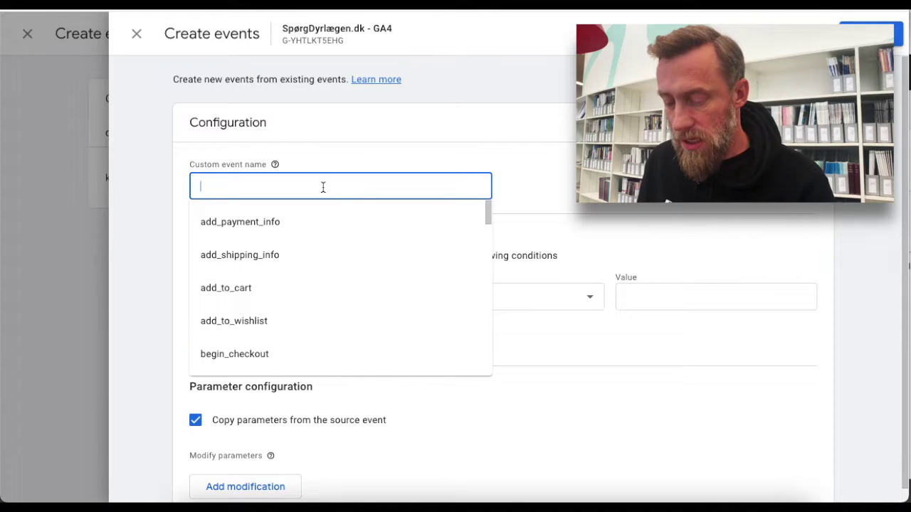
type("sign")
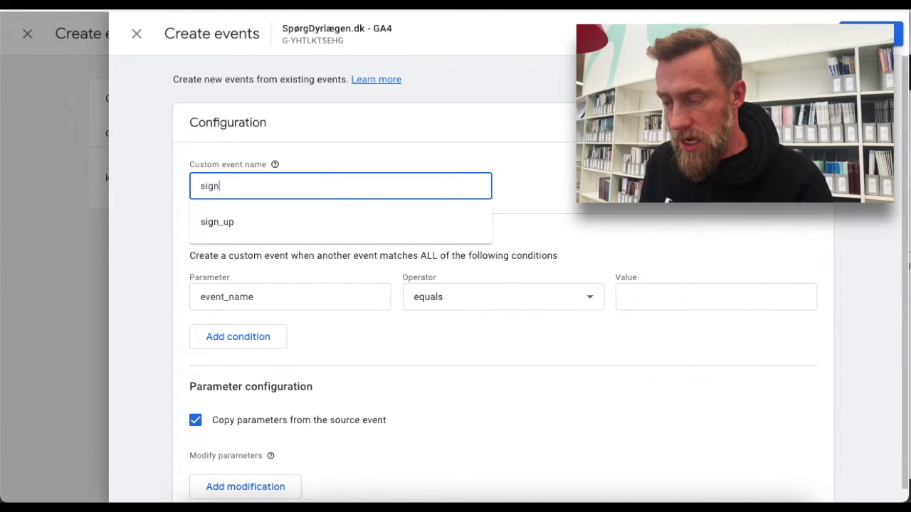
key("Down")
key("Return")
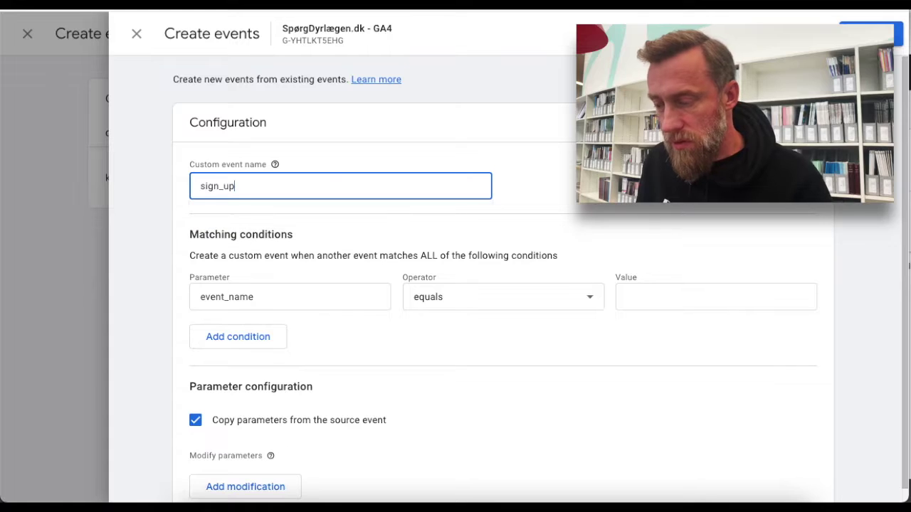
type("_em")
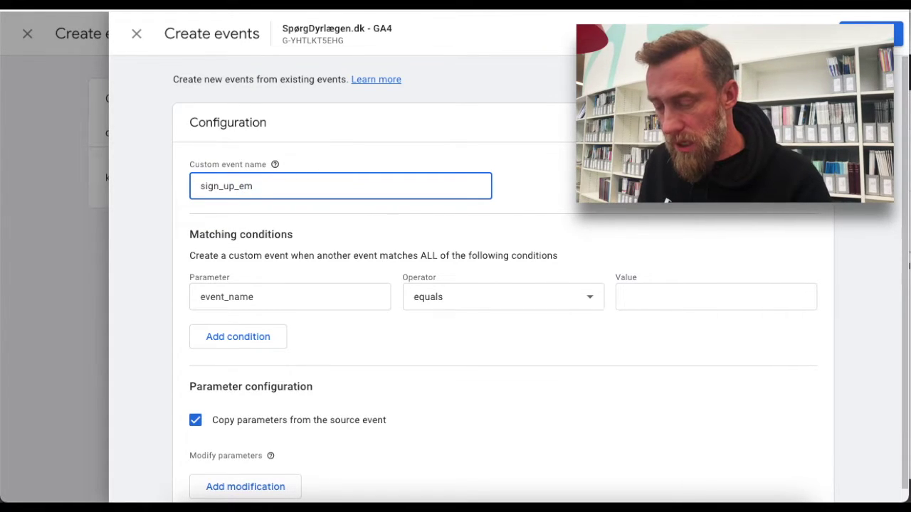
type("ail_newsletter")
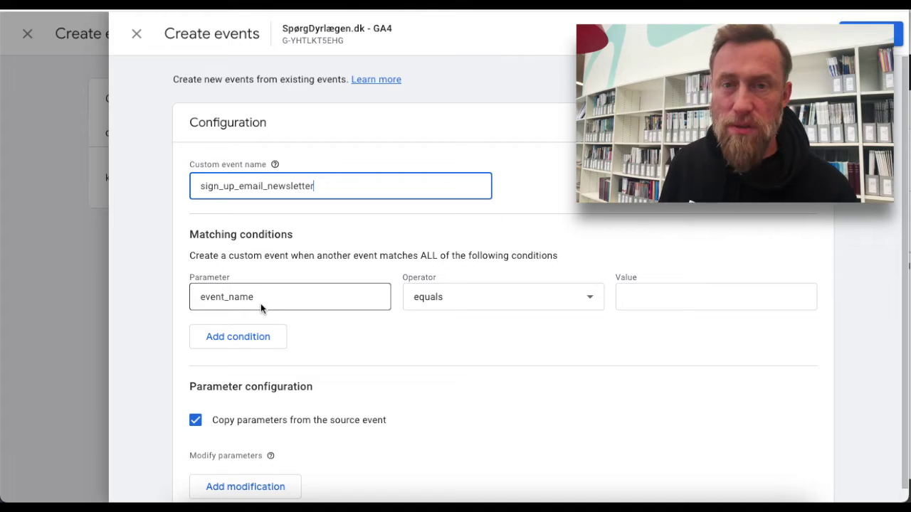
left_click(480, 306)
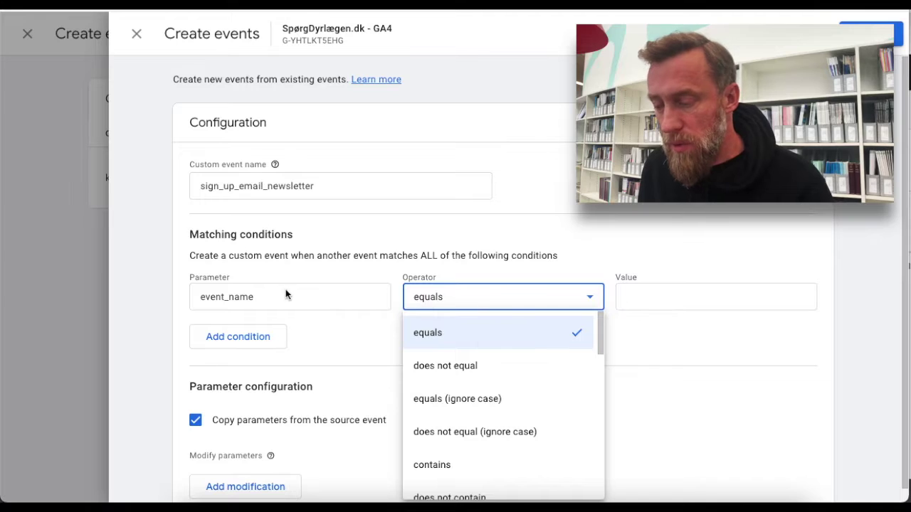
Set the first condition to event_name equals page_view and add a second condition row
left_click(655, 296)
left_click(656, 298)
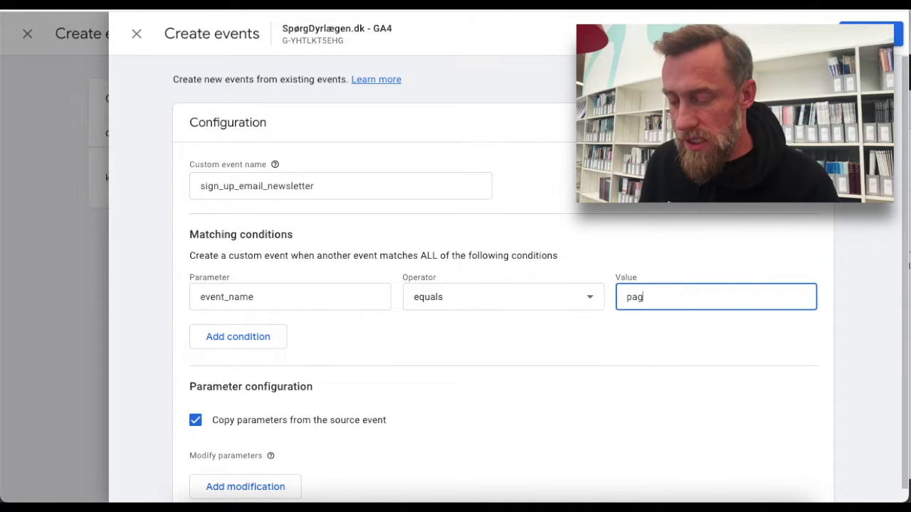
type("page_view")
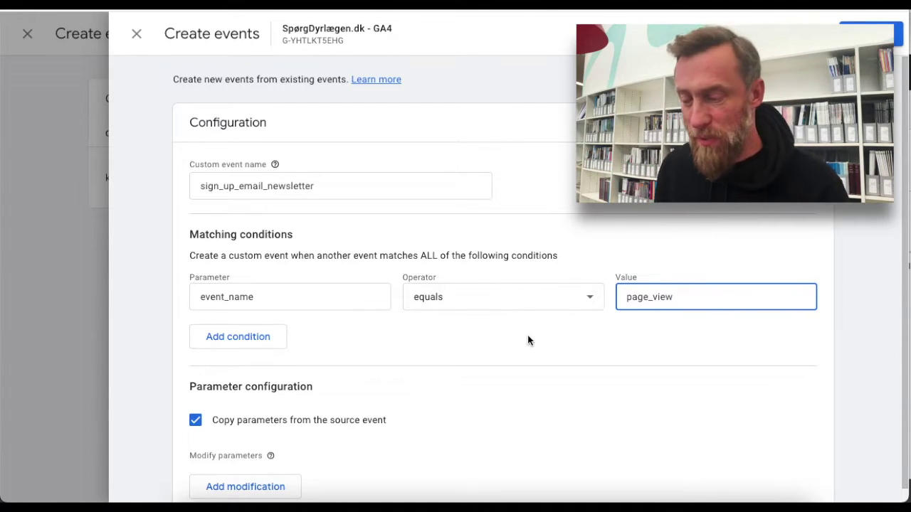
left_click(234, 348)
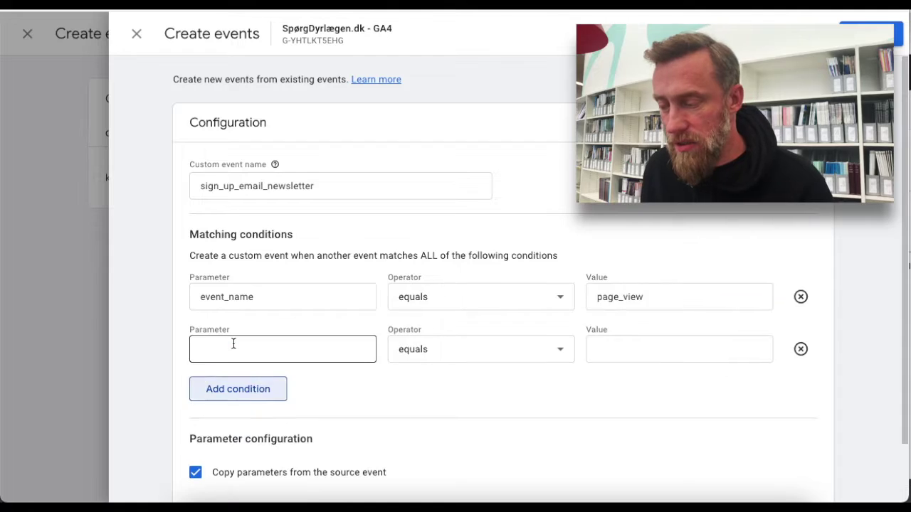
Set the second condition's parameter to page_location
left_click(237, 344)
type("path")
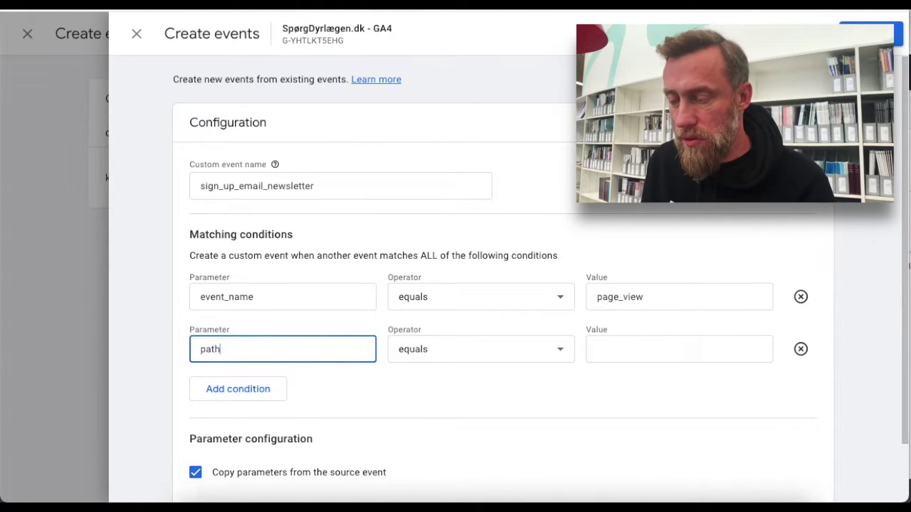
key("BackSpace")
key("BackSpace")
key("BackSpace")
key("BackSpace")
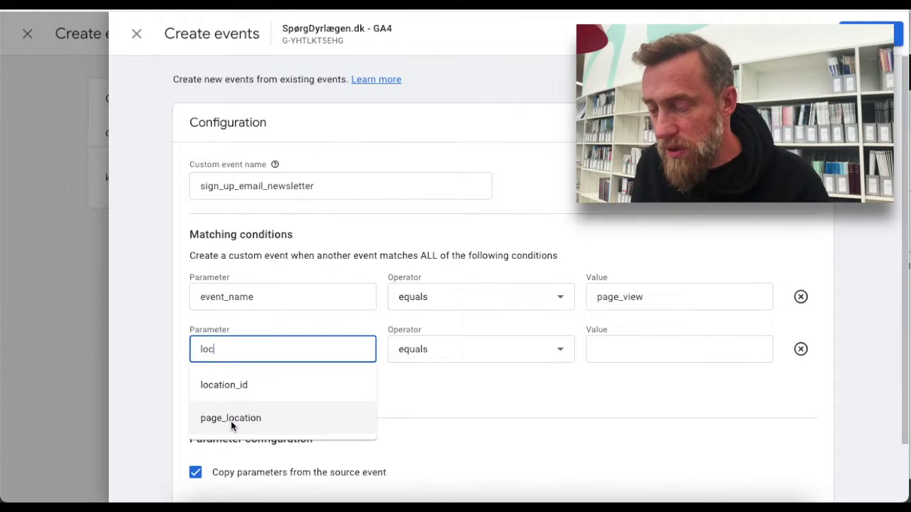
left_click(231, 418)
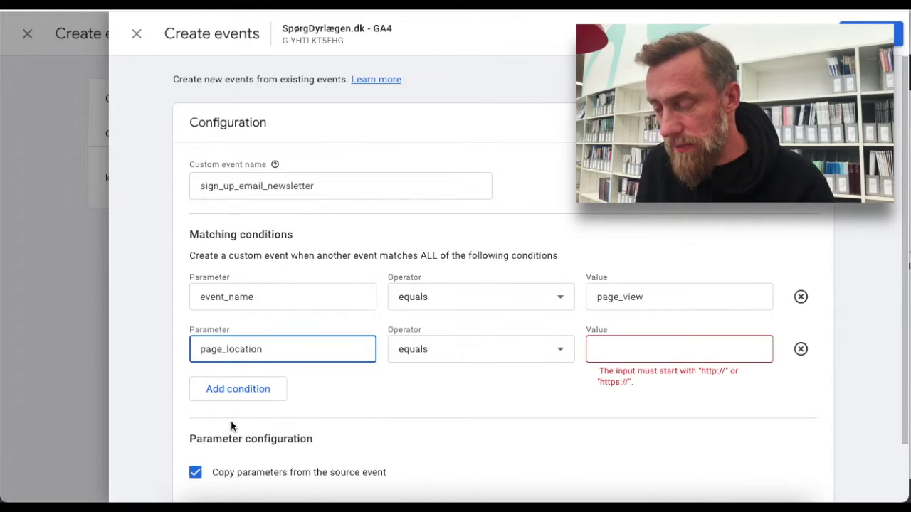
Make the condition page_location contains /email-bekraeftet and save the custom event
left_click(425, 350)
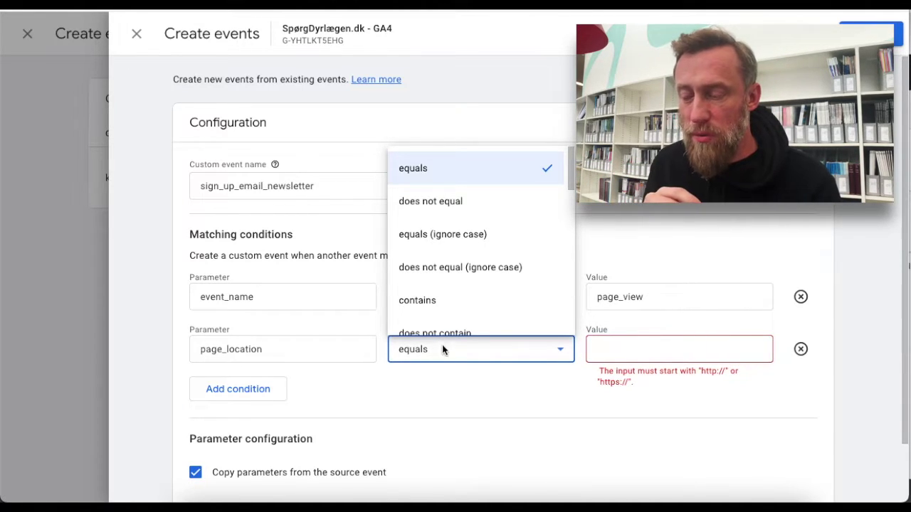
left_click(434, 306)
left_click(625, 349)
type("email-bekraeftet/")
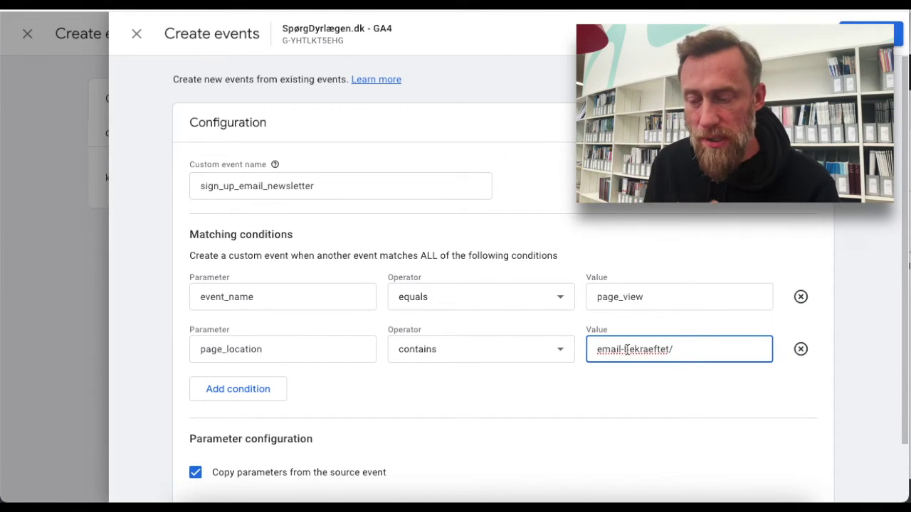
key("BackSpace")
key("Home")
type("/")
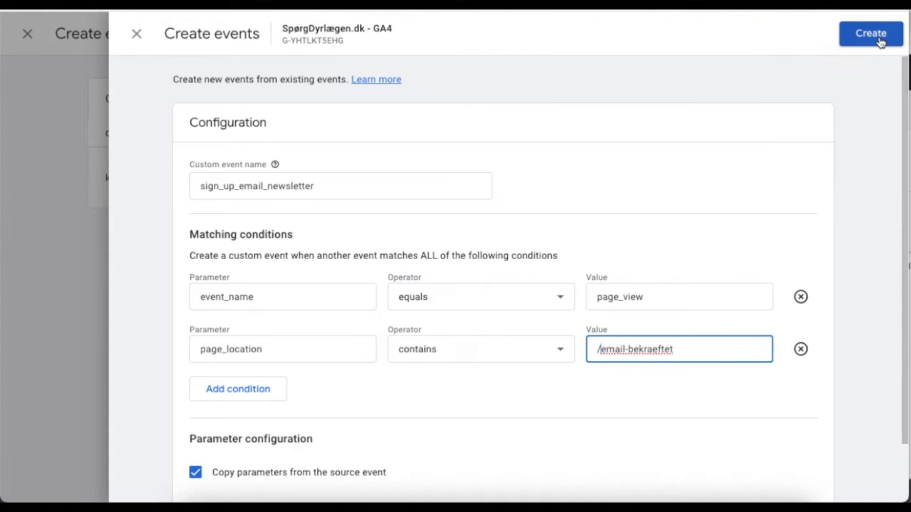
left_click(871, 34)
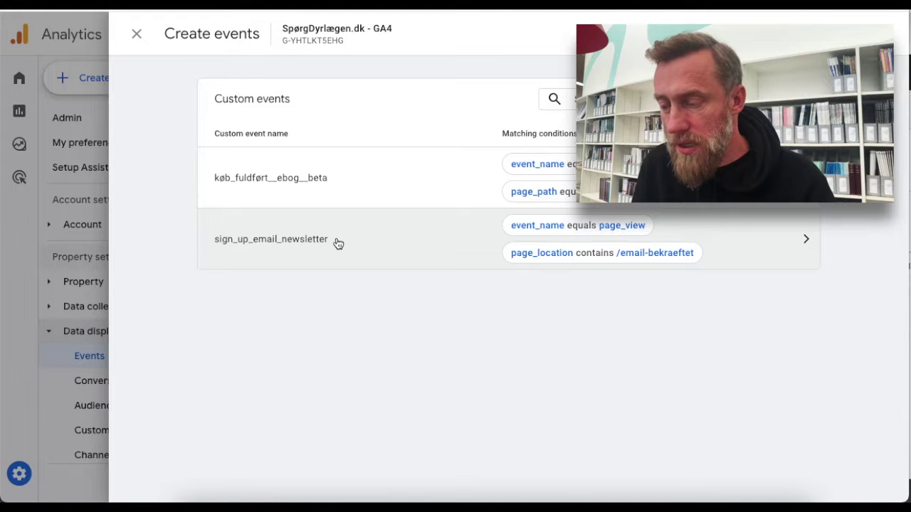
Copy the new event name sign_up_email_newsletter and close the custom events panel
left_click_drag(338, 244, 89, 125)
left_click(142, 37)
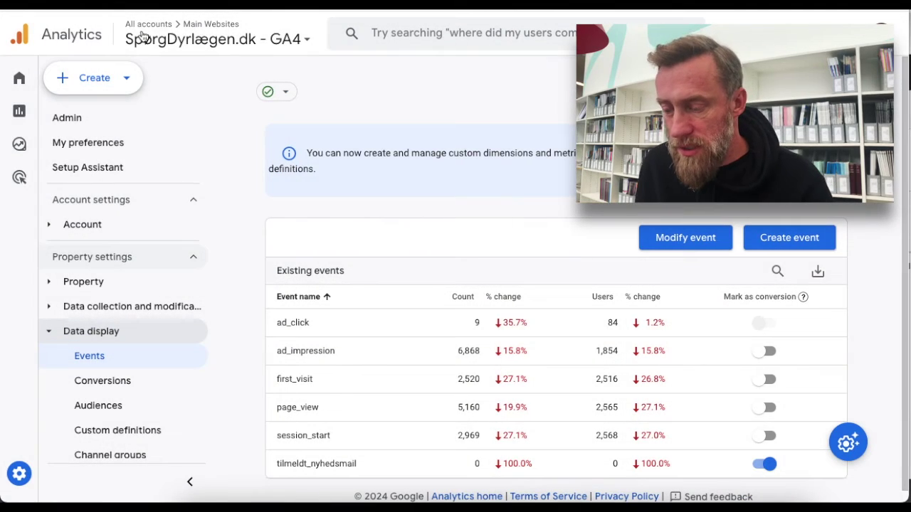
scroll(376, 429, "down", 1)
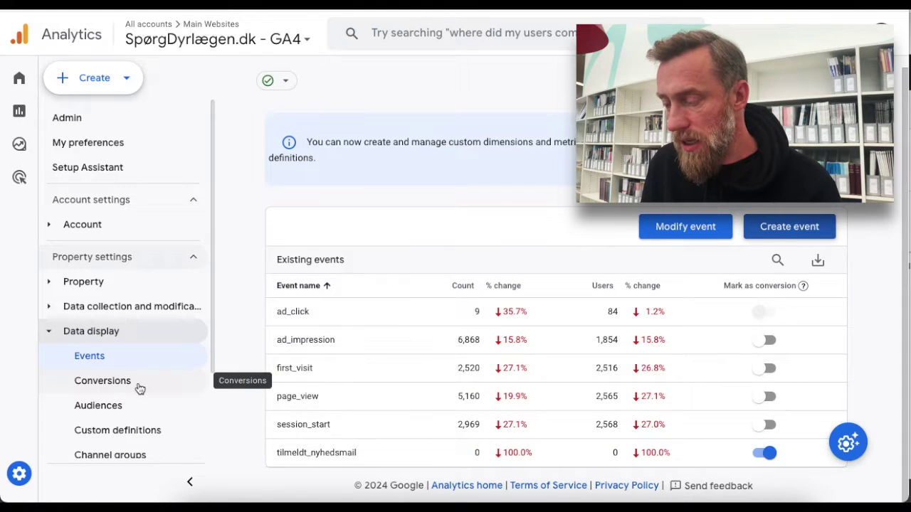
left_click(101, 384)
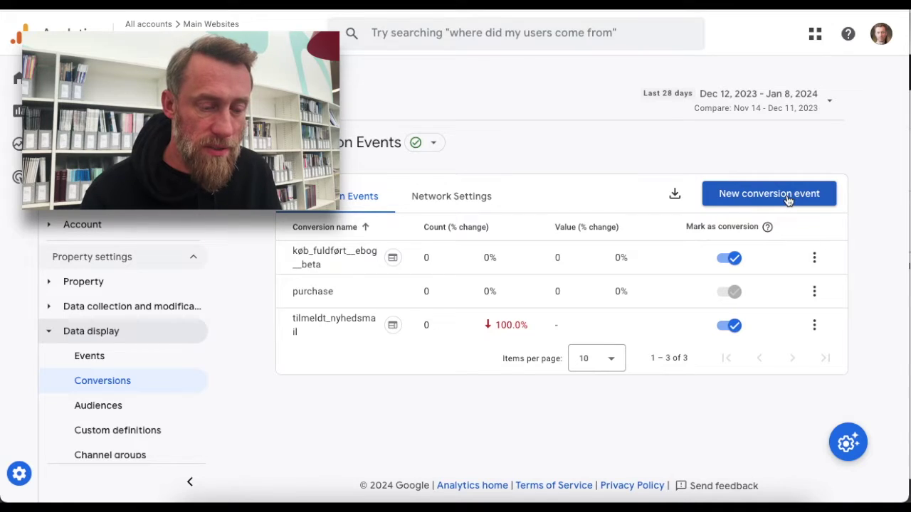
Add sign_up_email_newsletter as a new conversion event and save it
left_click(788, 197)
left_click(567, 106)
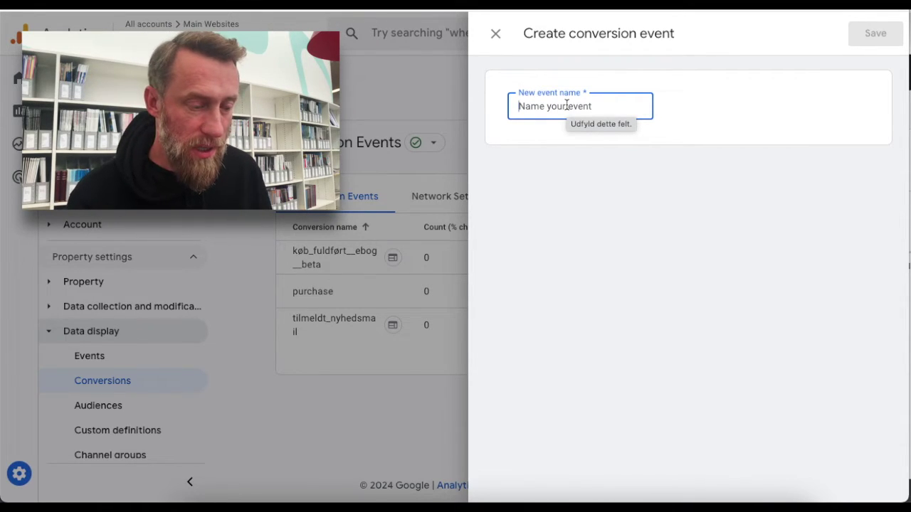
type("sign_up_email_newsletter")
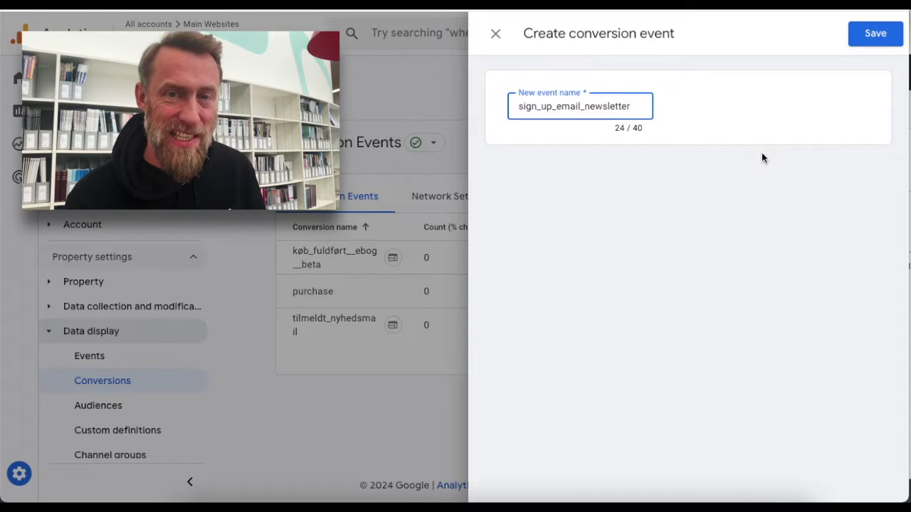
left_click(875, 33)
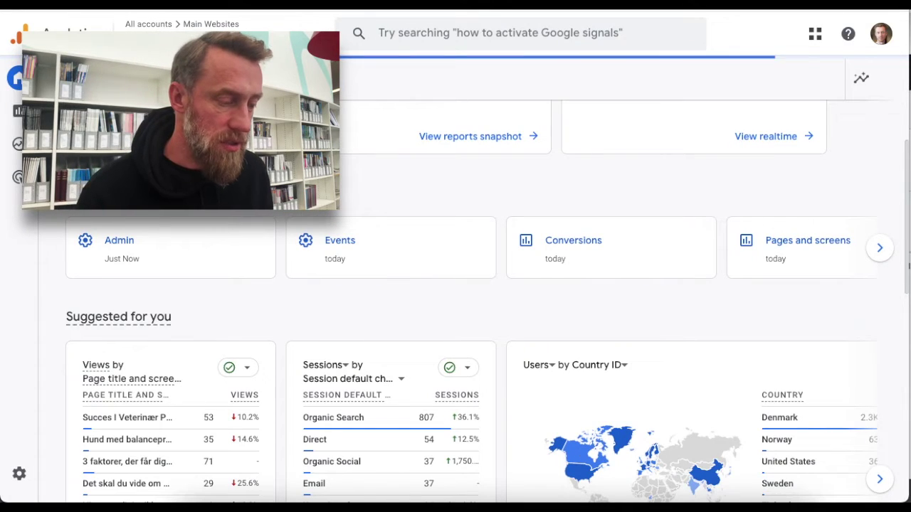
In Admin > Events, switch file_download's Mark as conversion on and then back off
left_click(44, 473)
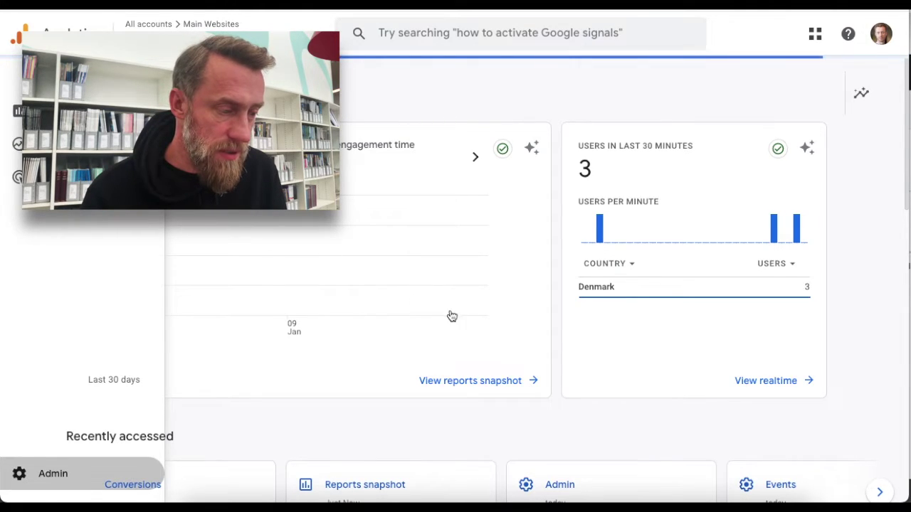
scroll(466, 342, "down", 5)
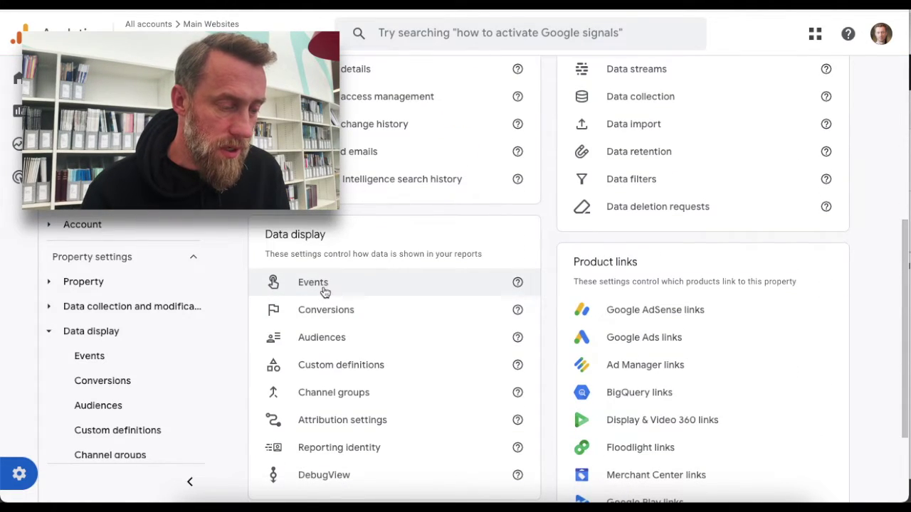
left_click(324, 291)
scroll(630, 271, "up", 1)
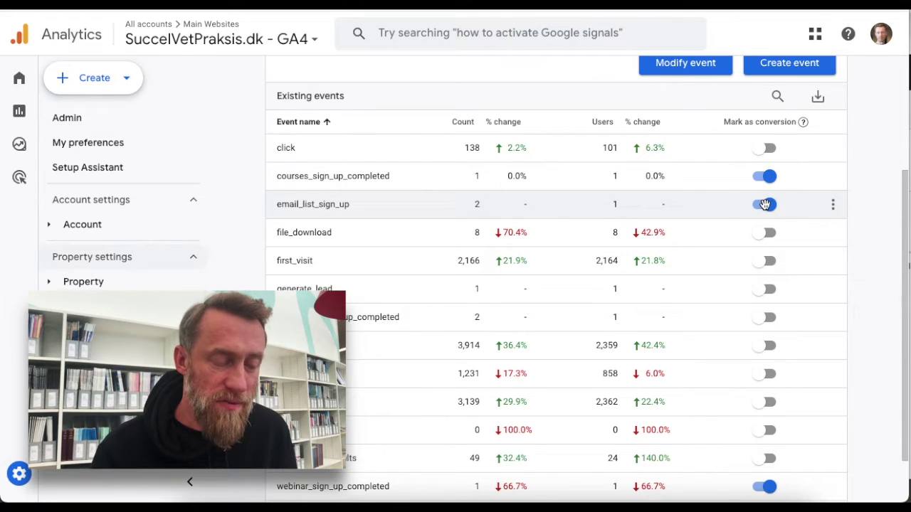
left_click(766, 235)
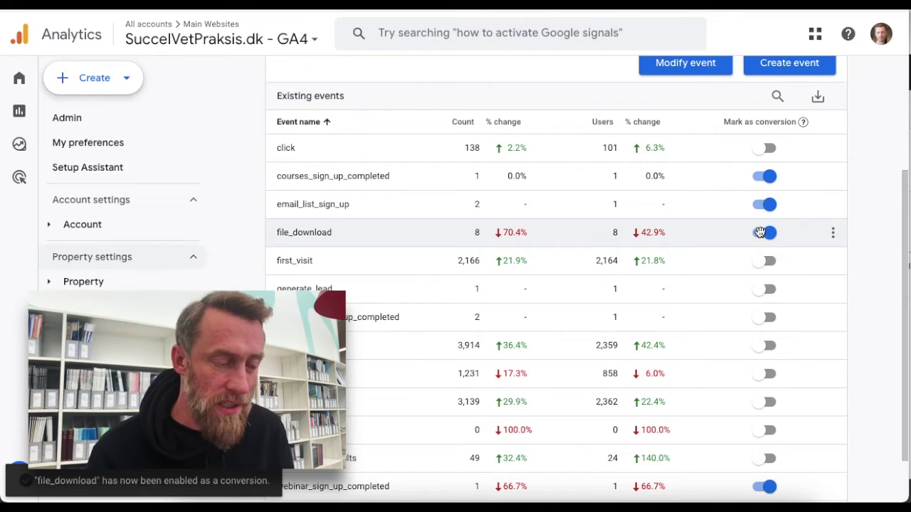
left_click(760, 232)
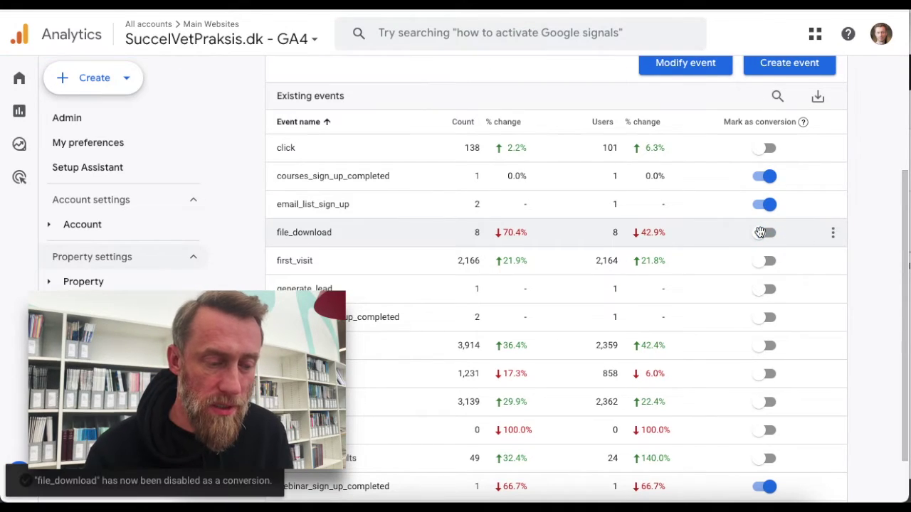
mouse_move(6, 240)
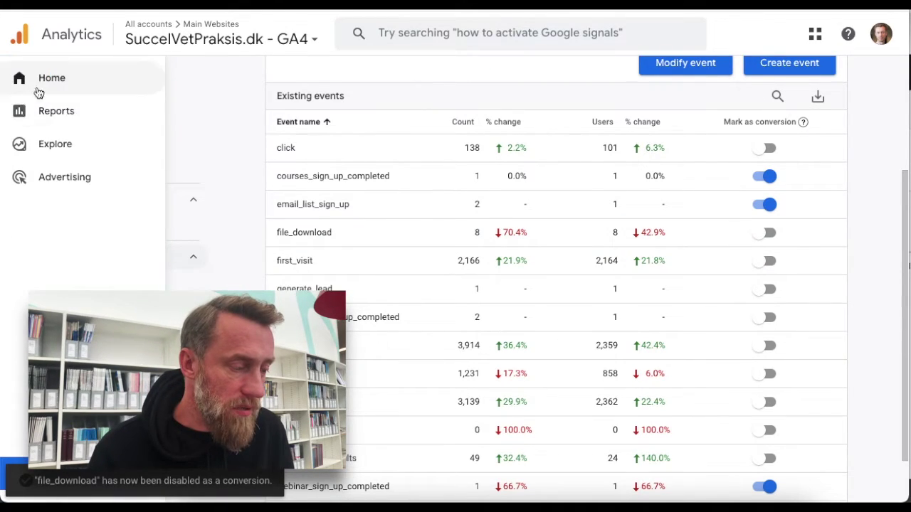
Go to Reports > Engagement > Conversions and scroll through the conversion events table
left_click(52, 114)
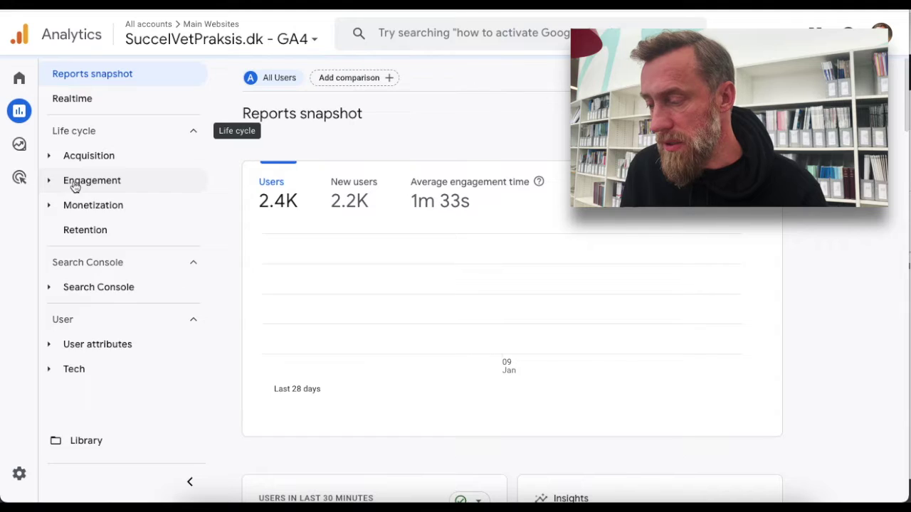
left_click(76, 184)
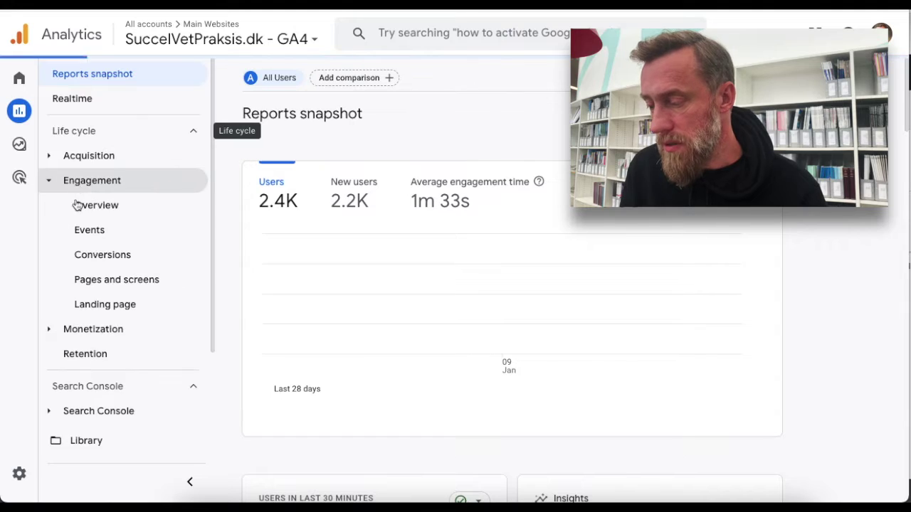
left_click(103, 255)
scroll(599, 411, "down", 5)
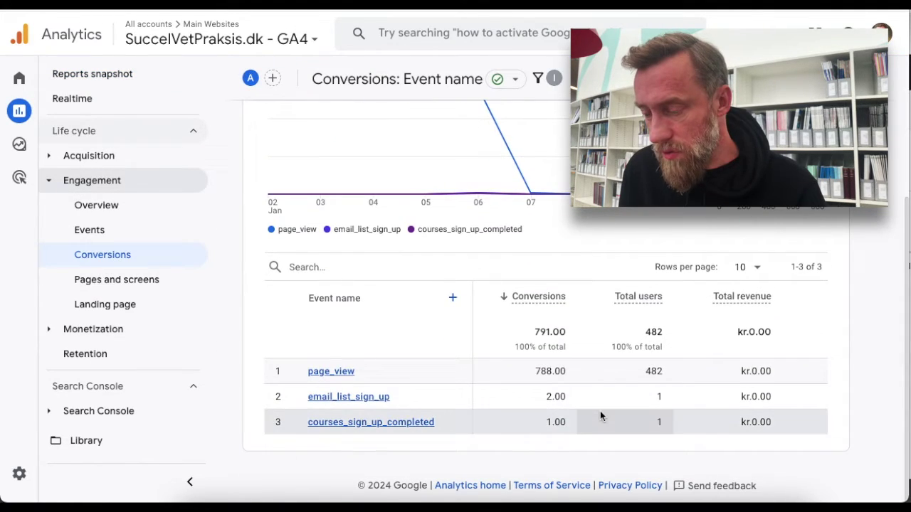